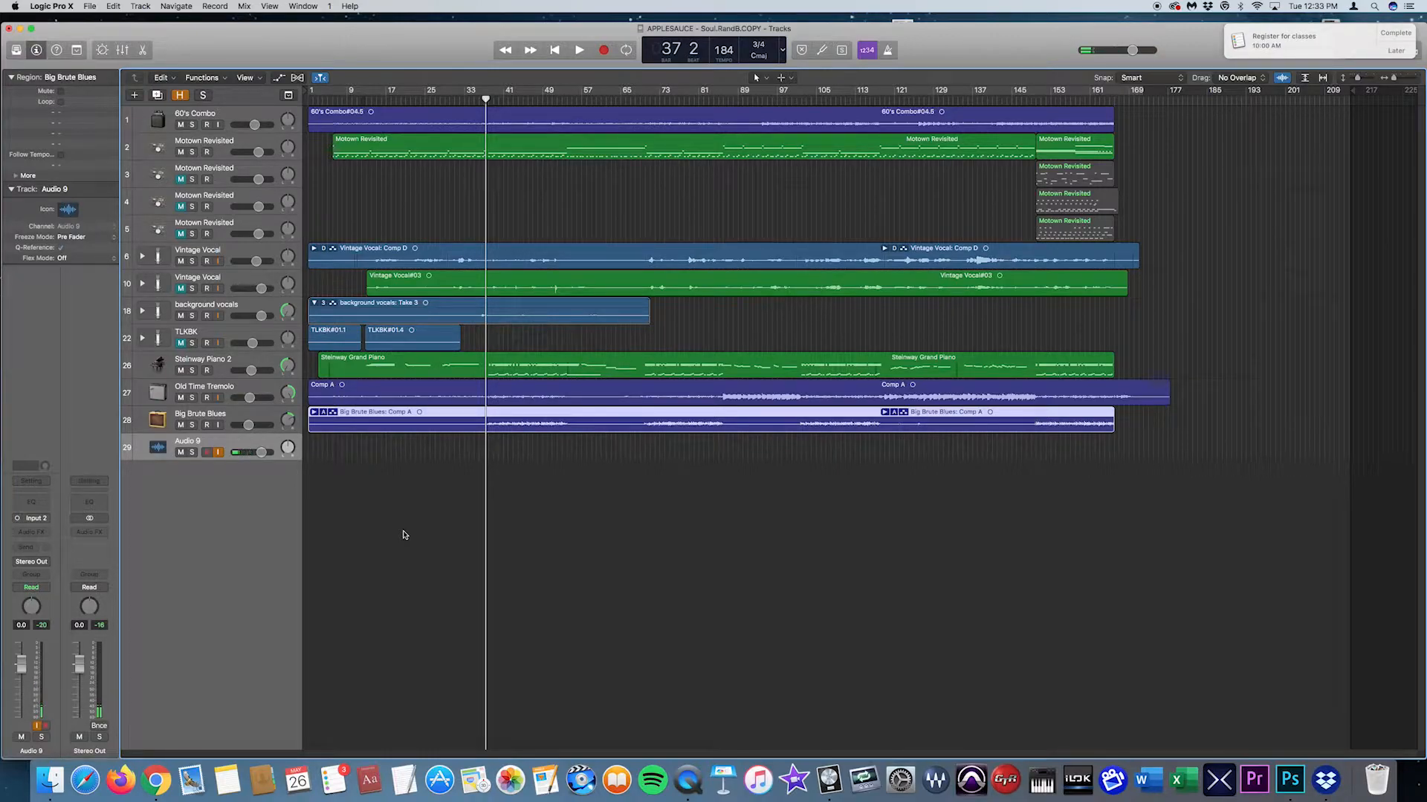
- Reveal the Piano Roll window behind the arrangement and load the long Motown Revisited drum region from track 2
{"action": "left_click", "coordinate": [556, 147]}
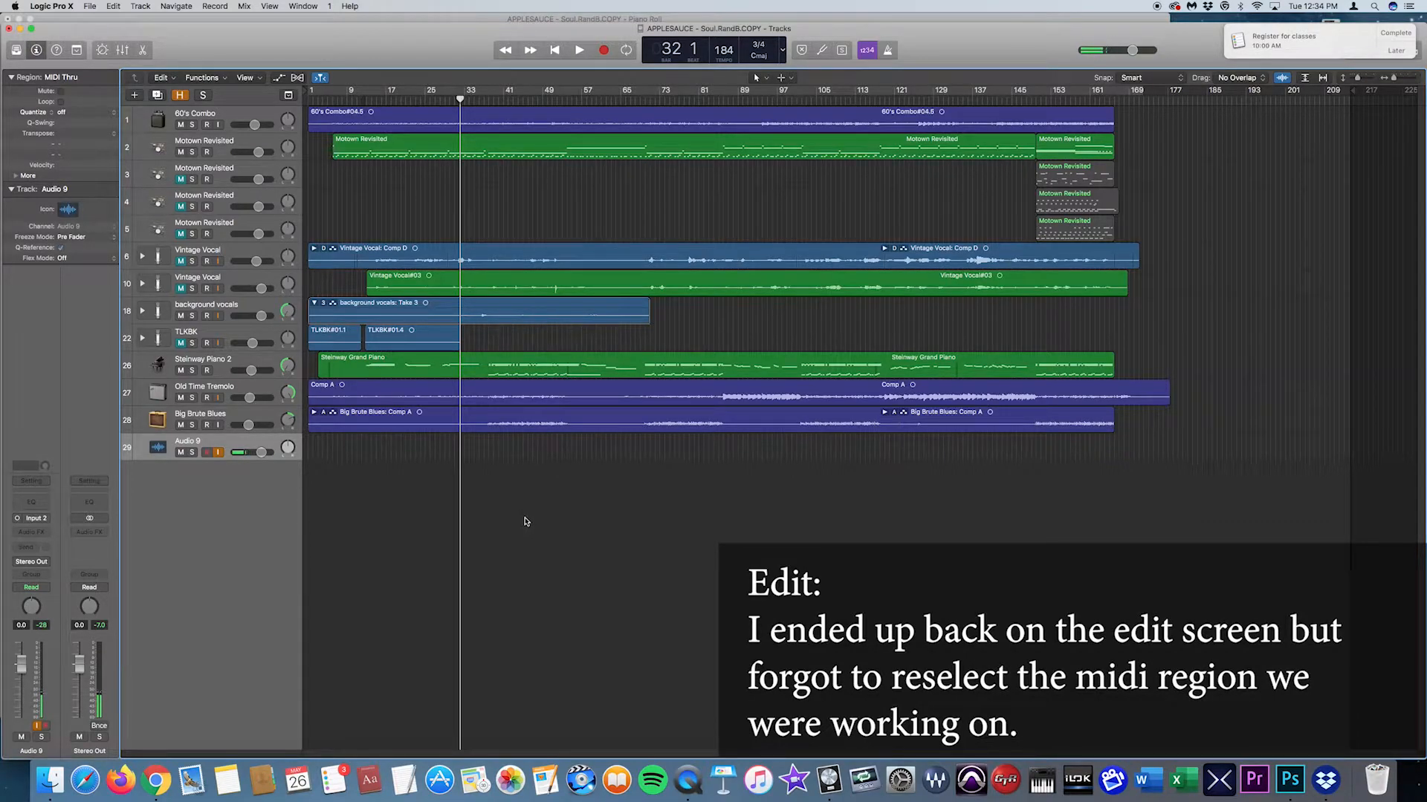
{"action": "left_click_drag", "start_coordinate": [402, 58], "coordinate": [403, 67]}
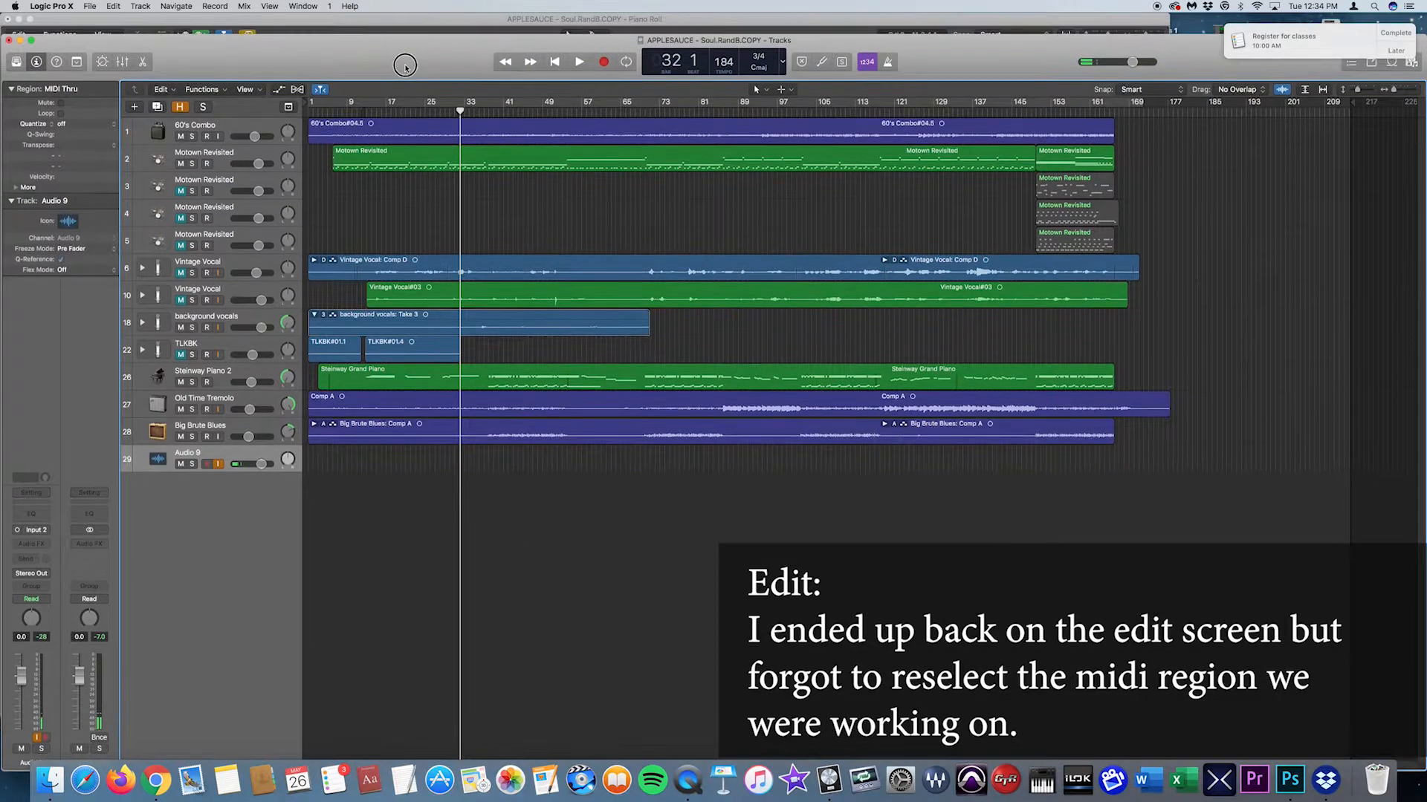
{"action": "left_click", "coordinate": [426, 18]}
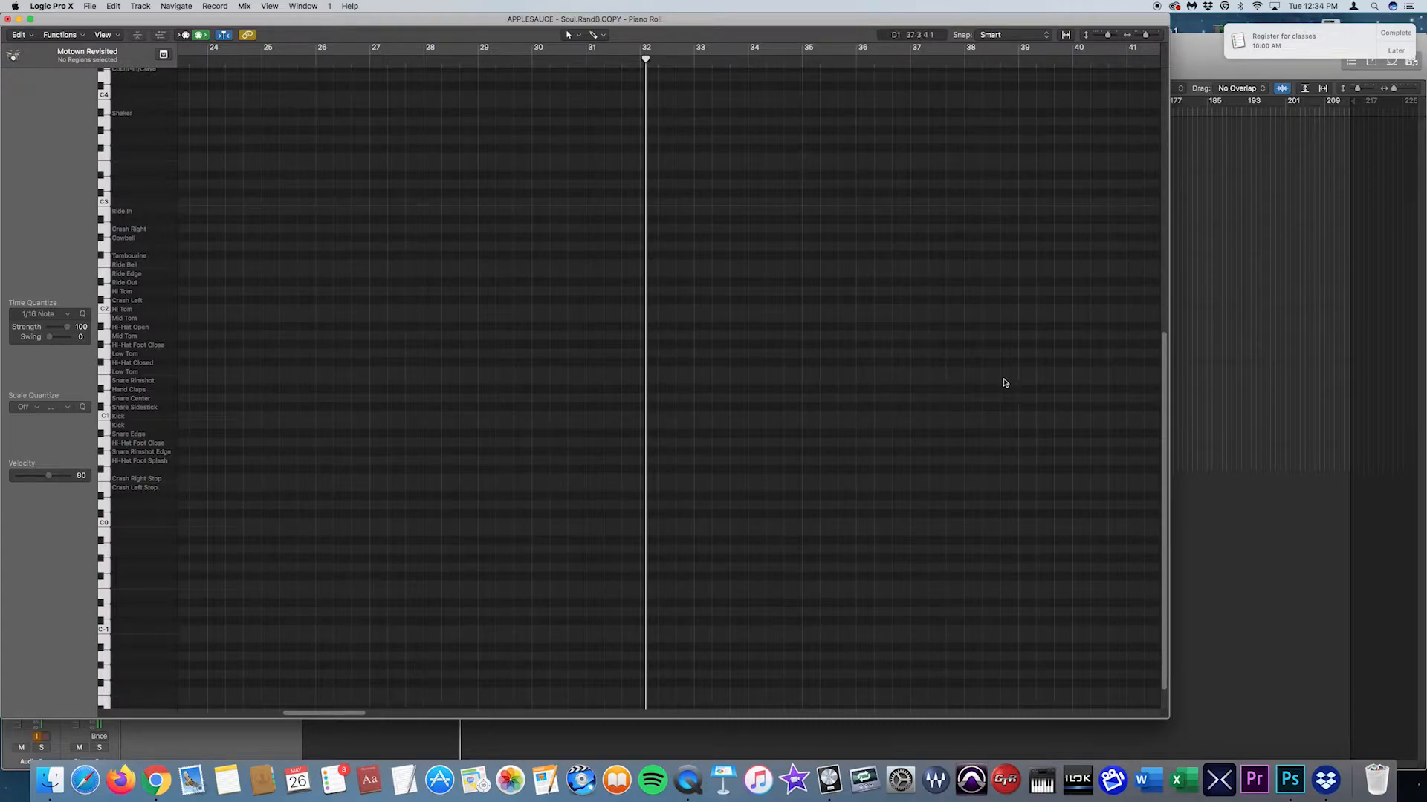
{"action": "left_click", "coordinate": [1204, 388]}
{"action": "left_click", "coordinate": [510, 162]}
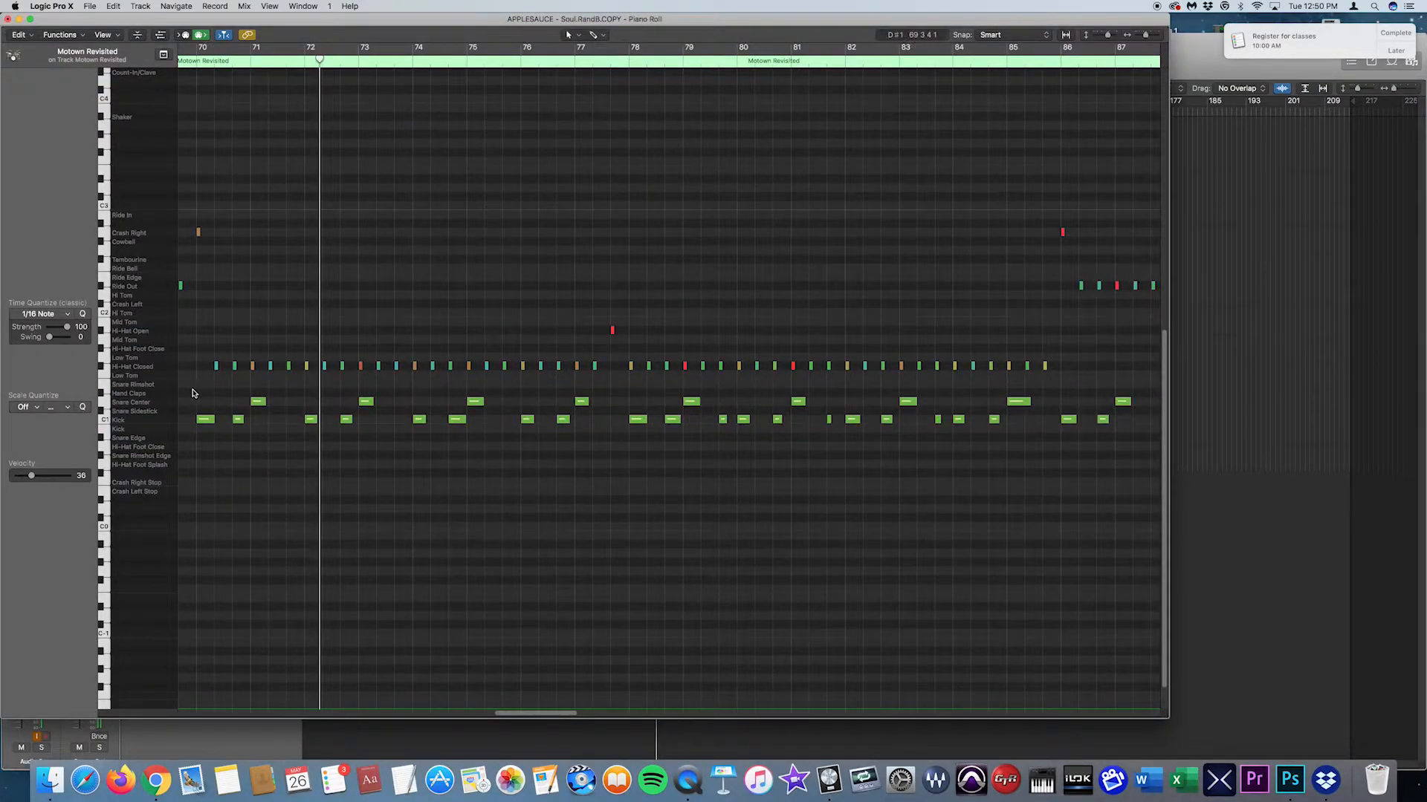
- Select the kick and snare notes in bars 70 to 85 and play the part from bar 67
{"action": "left_click_drag", "start_coordinate": [193, 392], "coordinate": [1031, 450]}
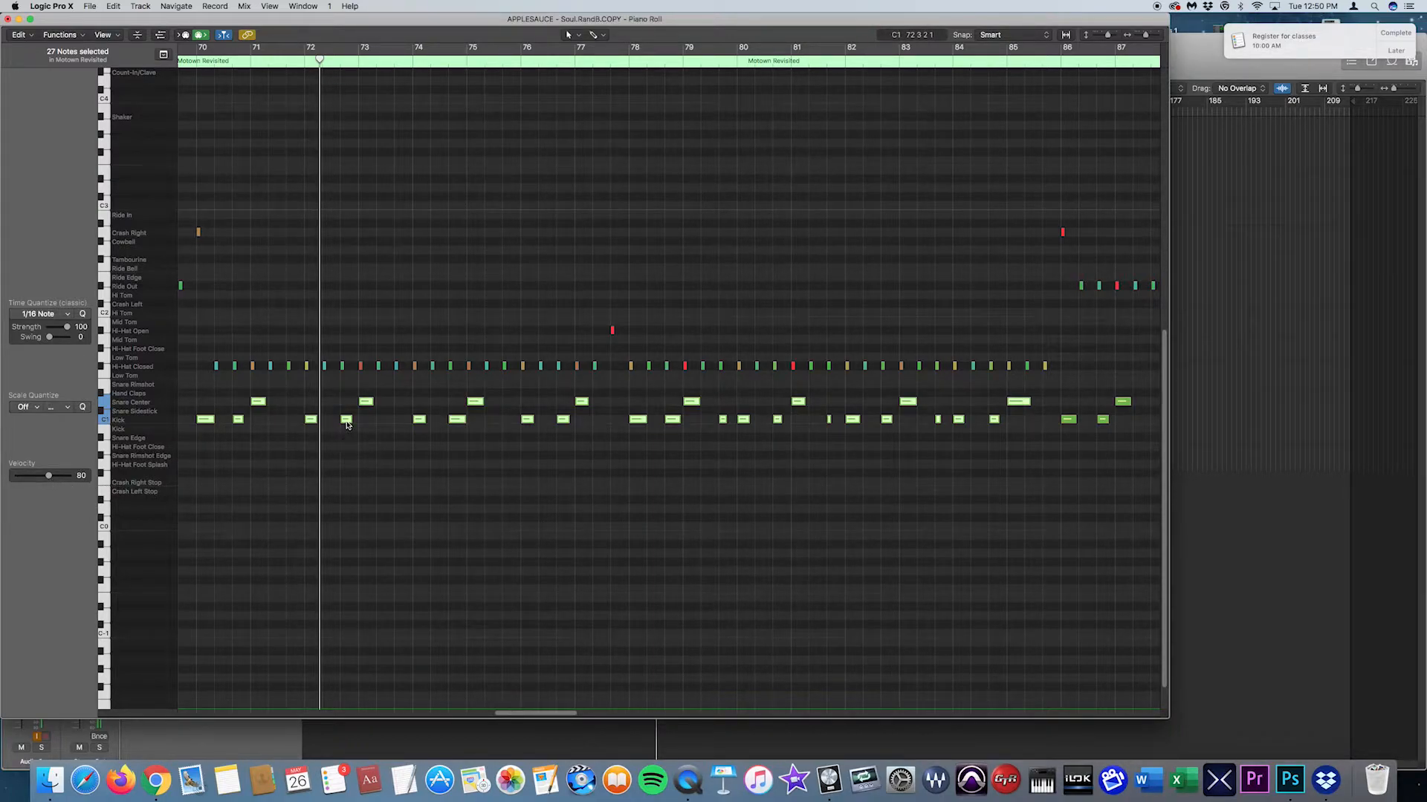
{"action": "mouse_move", "coordinate": [347, 424]}
{"action": "left_click_drag", "start_coordinate": [538, 716], "coordinate": [509, 720]}
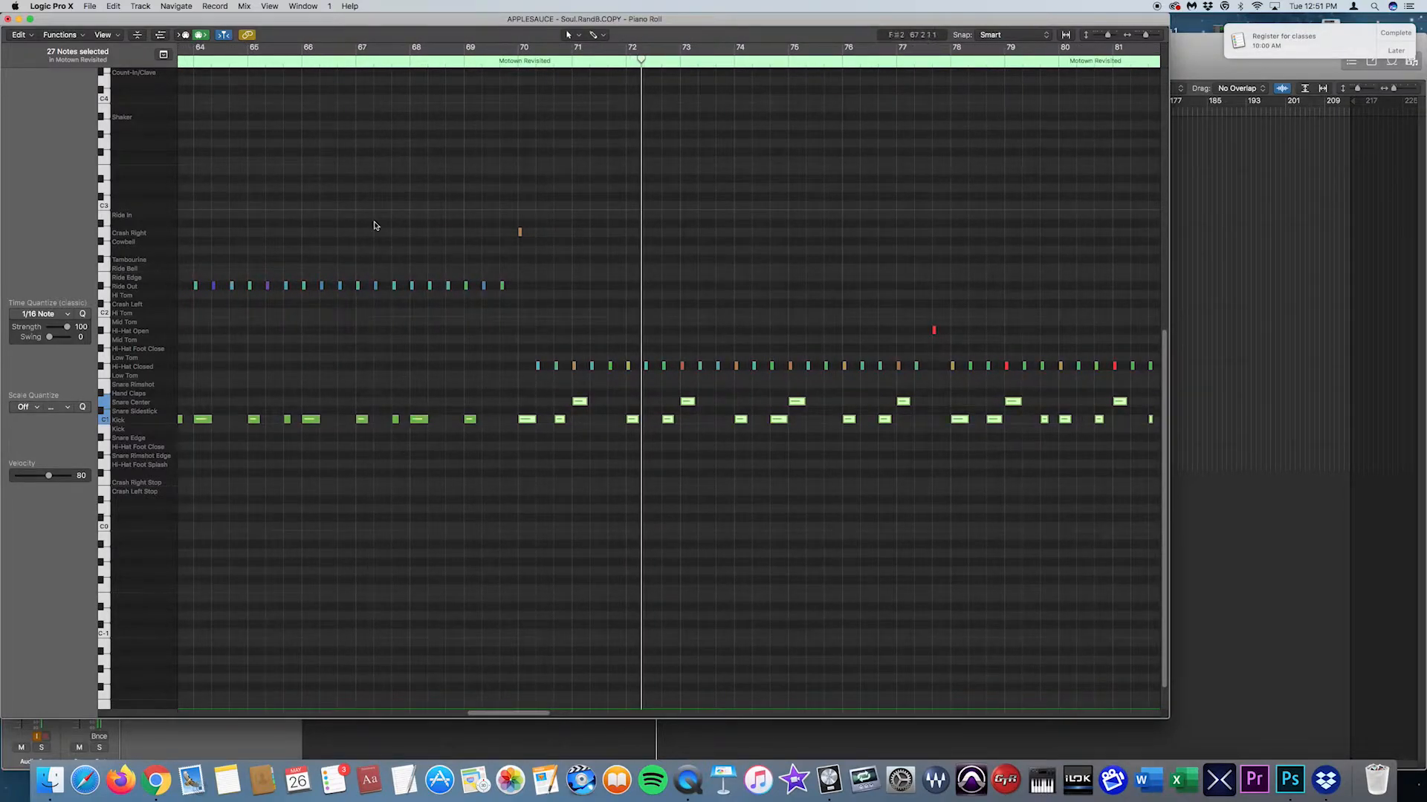
{"action": "left_click", "coordinate": [355, 61]}
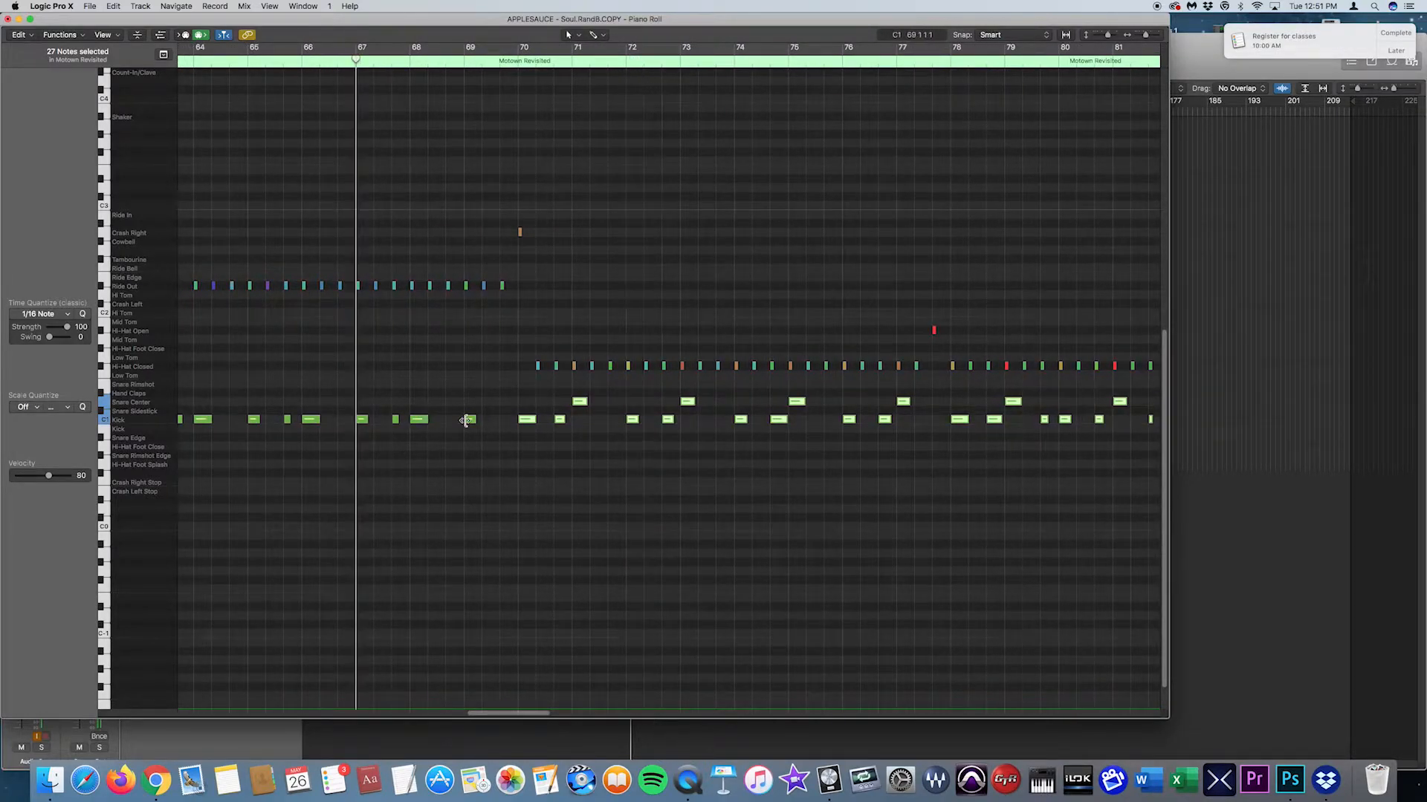
{"action": "key", "text": "space"}
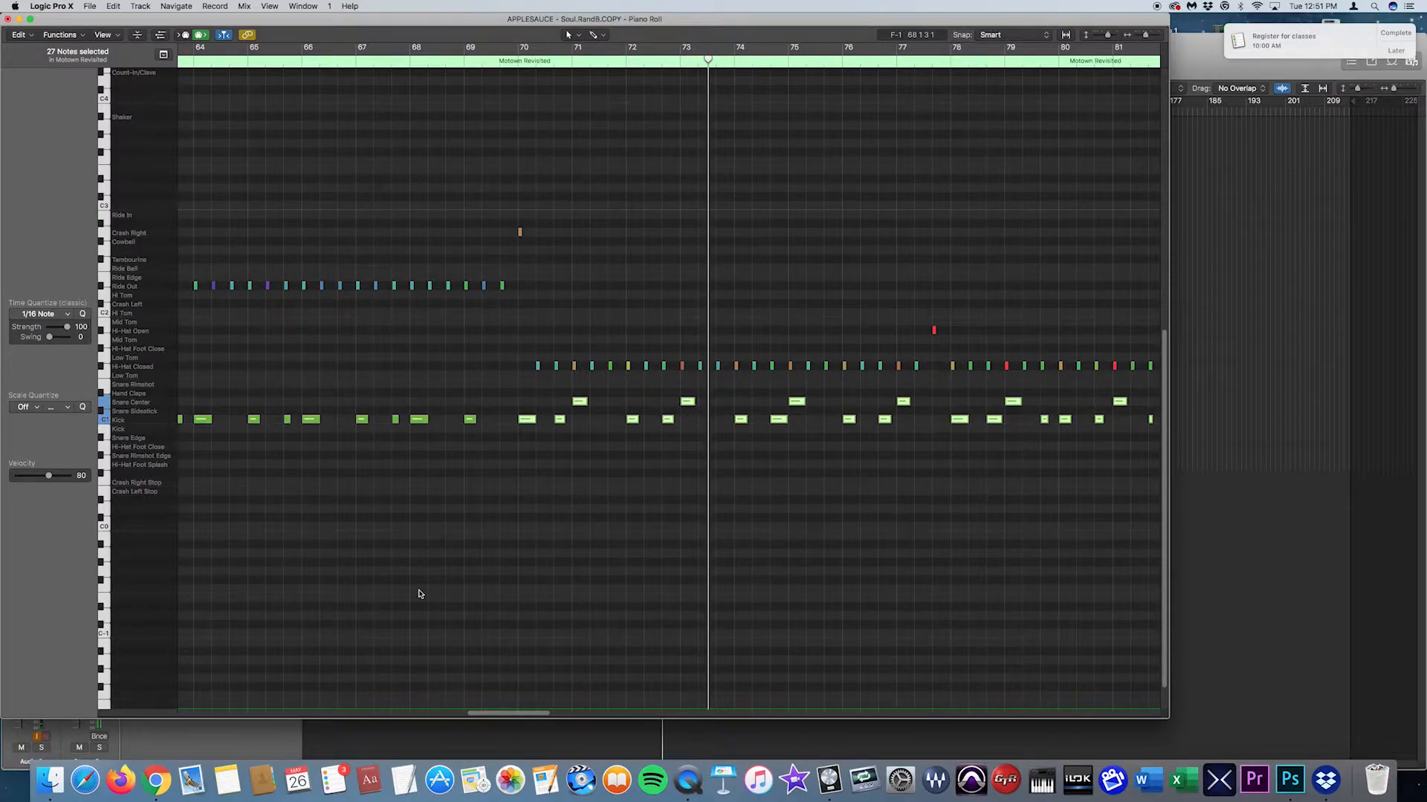
- Raise the selected kick and snare notes to velocity 127 and play the section from bar 70
{"action": "scroll", "coordinate": [499, 713], "scroll_direction": "right", "scroll_amount": 10}
{"action": "scroll", "coordinate": [521, 710], "scroll_direction": "left", "scroll_amount": 2}
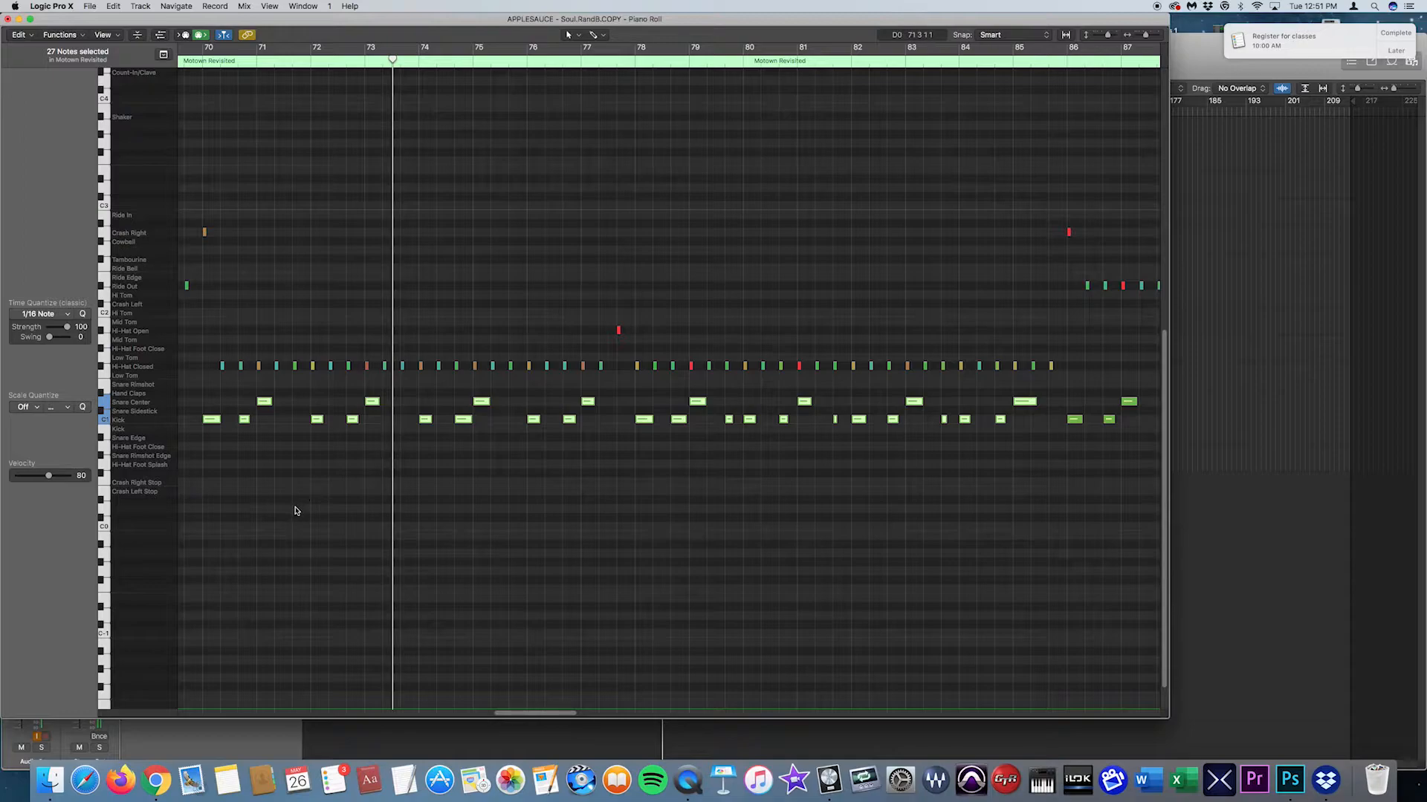
{"action": "left_click_drag", "start_coordinate": [48, 478], "coordinate": [82, 479]}
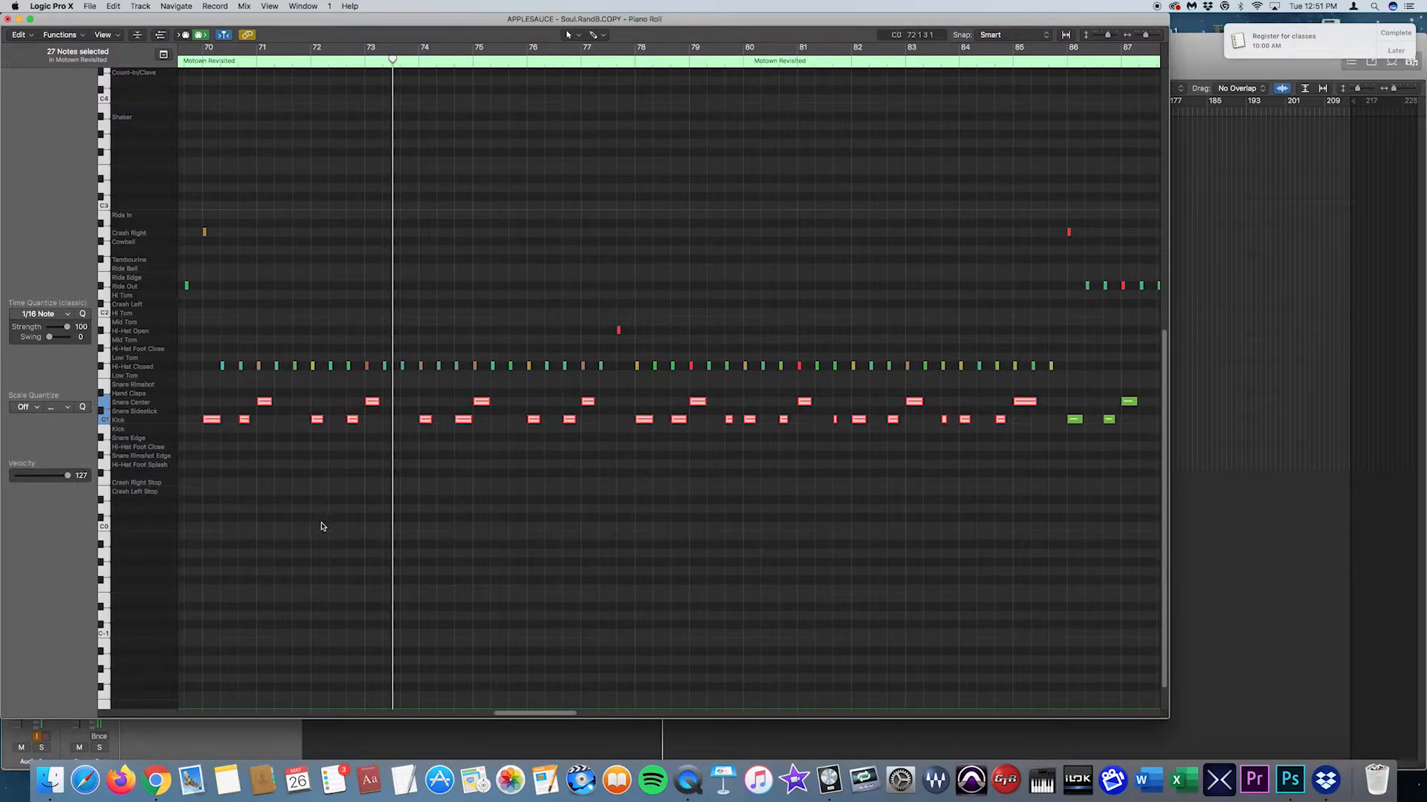
{"action": "left_click", "coordinate": [196, 62]}
{"action": "key", "text": "space"}
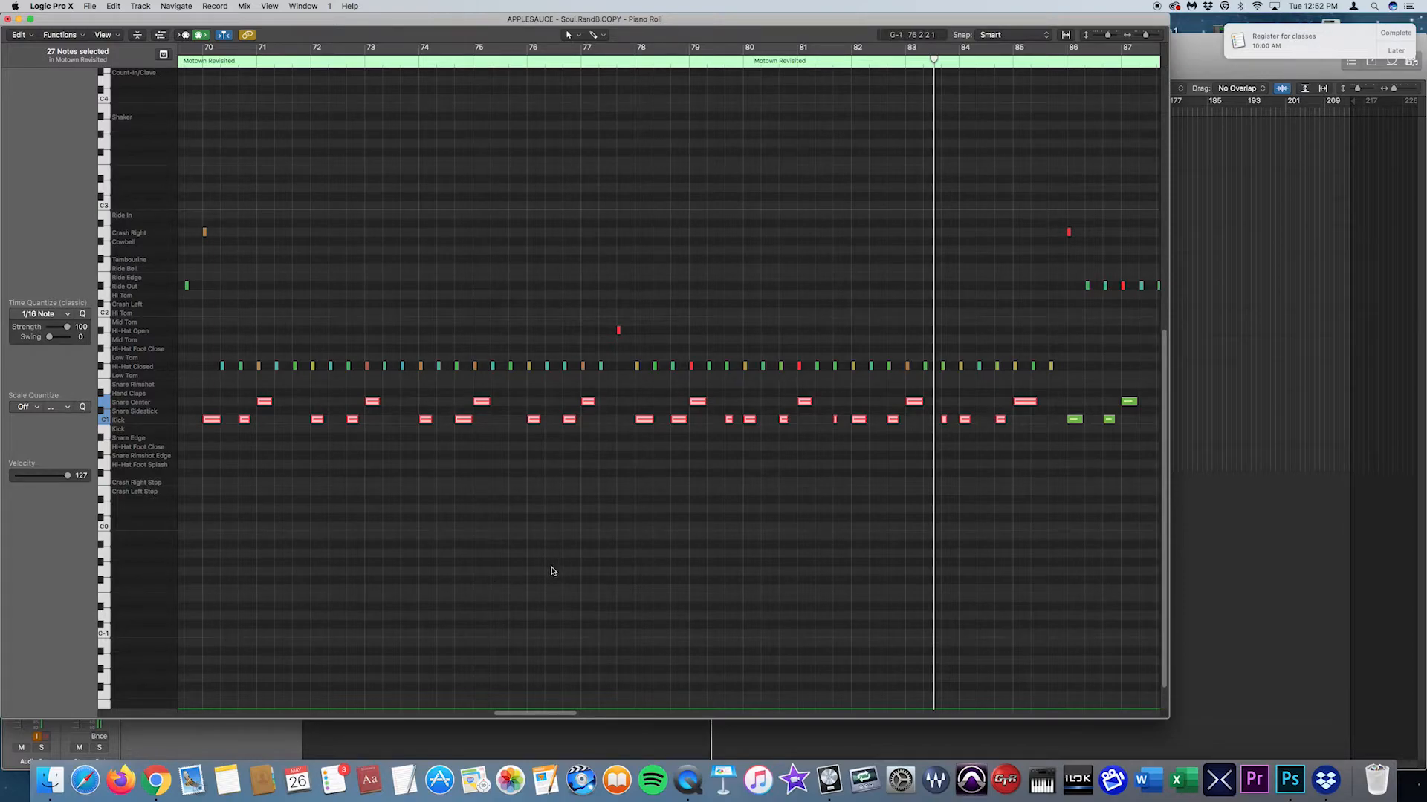
- Select the weaker kick notes between the main beats in bars 70 to 84 and set their velocity to 90
{"action": "left_click", "coordinate": [532, 515]}
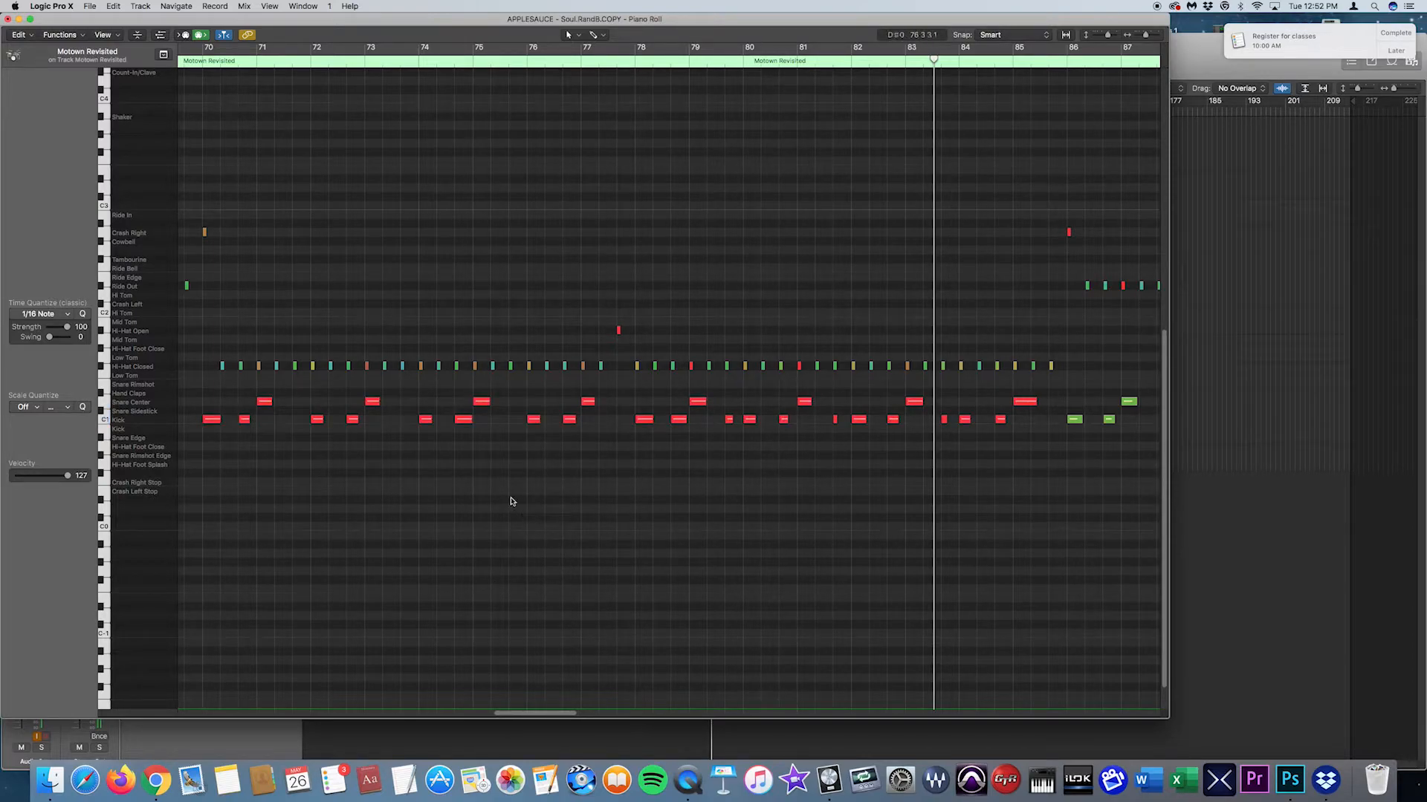
{"action": "left_click", "coordinate": [254, 446]}
{"action": "left_click", "coordinate": [244, 421]}
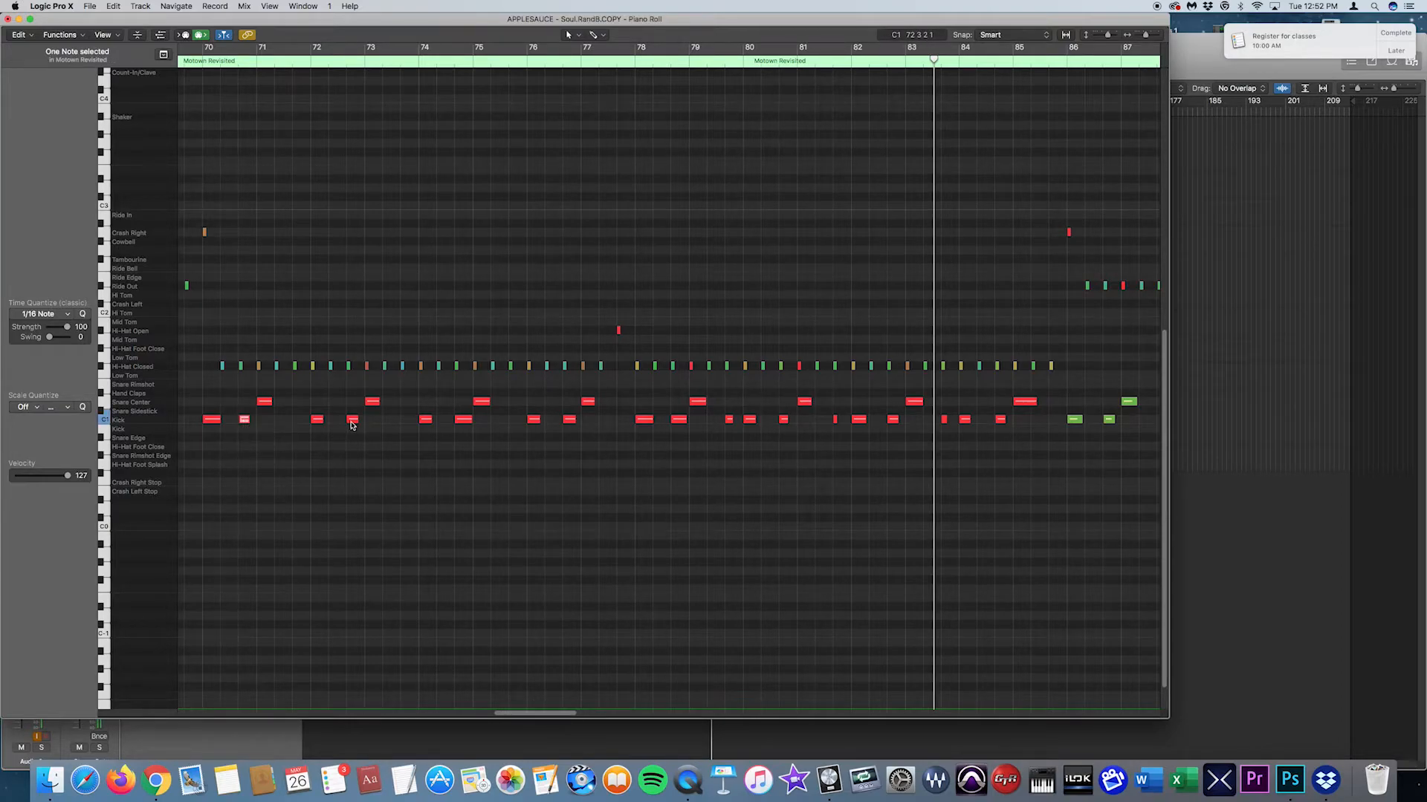
{"action": "left_click", "coordinate": [353, 421], "text": "shift"}
{"action": "left_click", "coordinate": [569, 420], "text": "shift"}
{"action": "left_click", "coordinate": [783, 421], "text": "shift"}
{"action": "left_click", "coordinate": [729, 422], "text": "shift"}
{"action": "left_click", "coordinate": [835, 420], "text": "shift"}
{"action": "left_click", "coordinate": [892, 420], "text": "shift"}
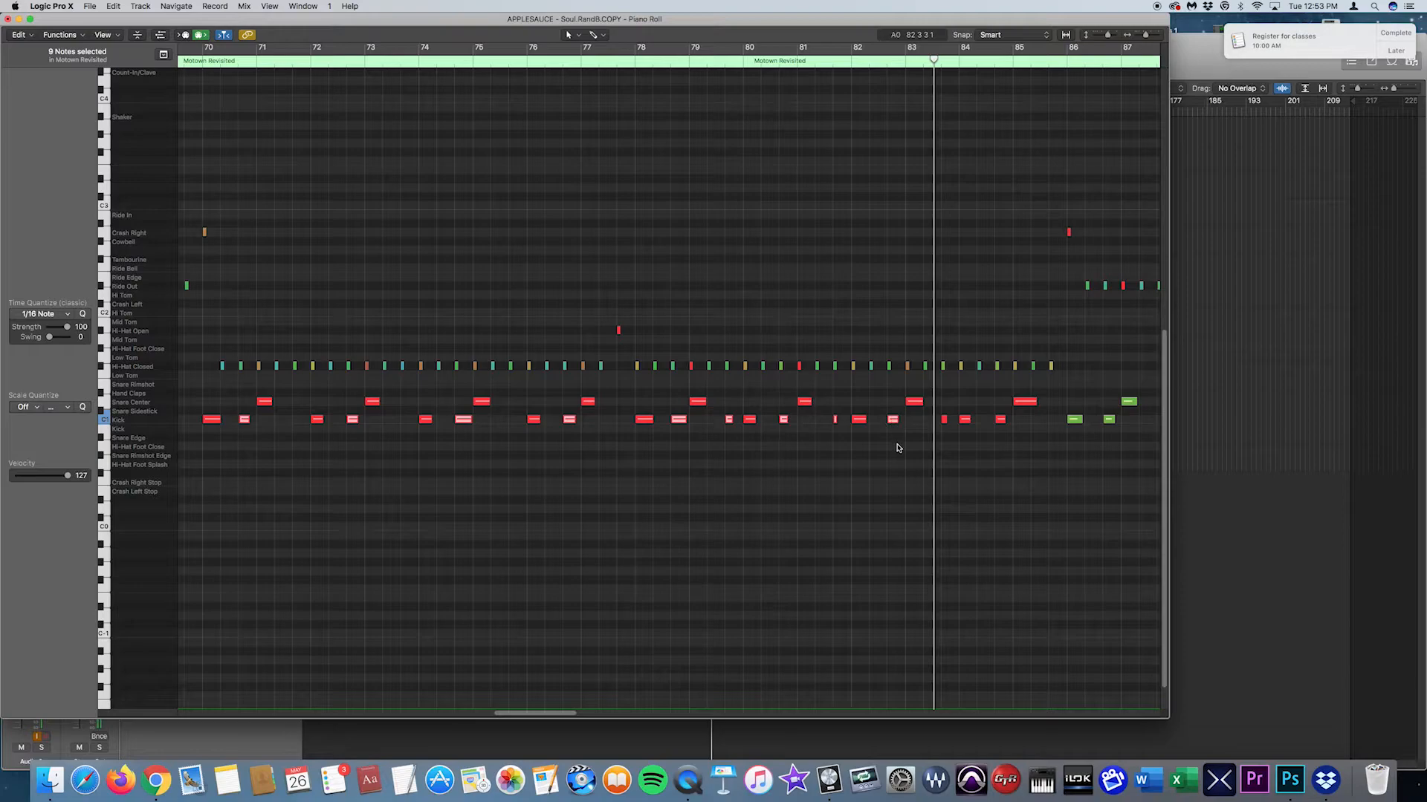
{"action": "left_click", "coordinate": [944, 421], "text": "shift"}
{"action": "left_click", "coordinate": [1000, 421], "text": "shift"}
{"action": "left_click_drag", "start_coordinate": [68, 478], "coordinate": [52, 480]}
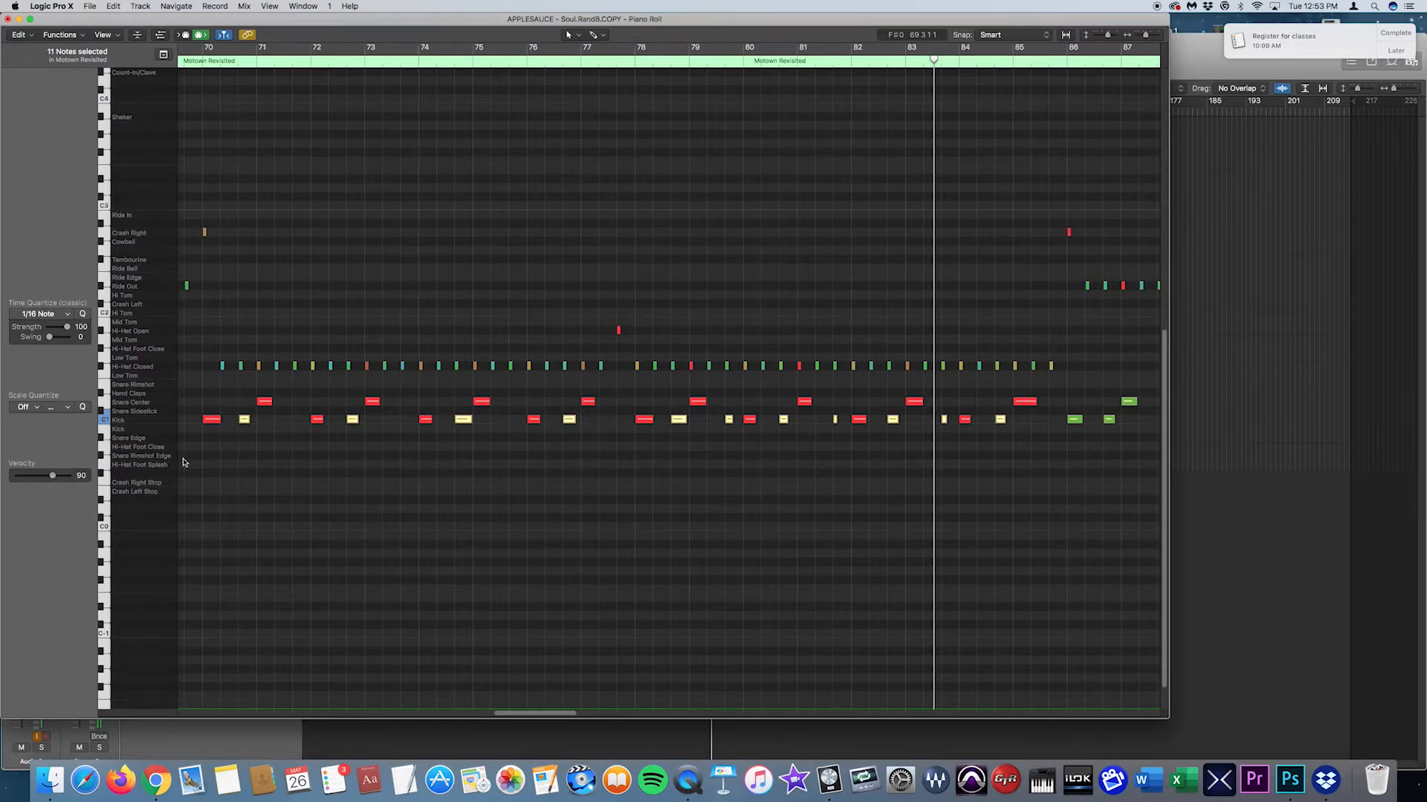
- Listen to the edited kick and snare pattern from bar 70, return to that section and clear the note selection
{"action": "left_click", "coordinate": [190, 50]}
{"action": "key", "text": "space"}
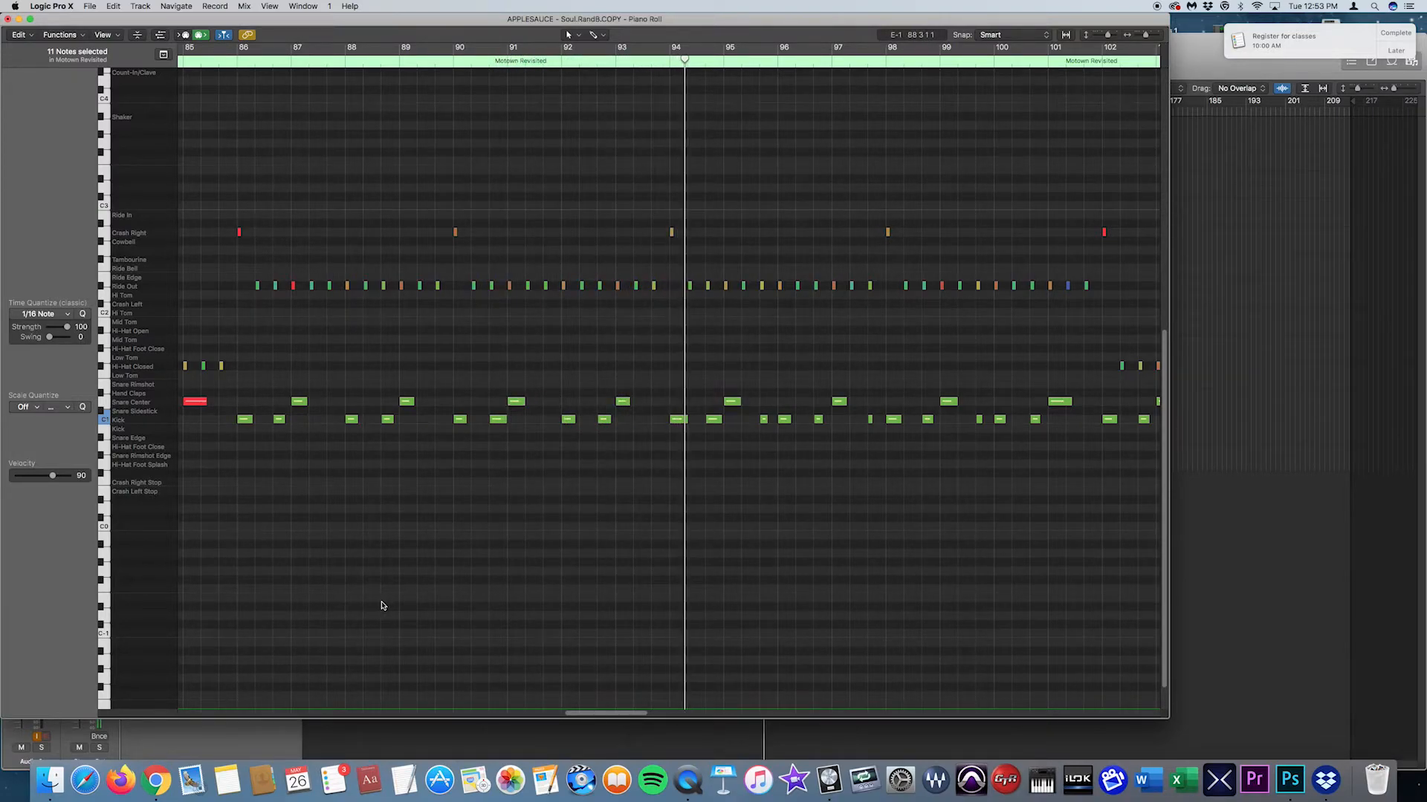
{"action": "left_click_drag", "start_coordinate": [602, 714], "coordinate": [538, 719]}
{"action": "left_click_drag", "start_coordinate": [525, 721], "coordinate": [528, 721]}
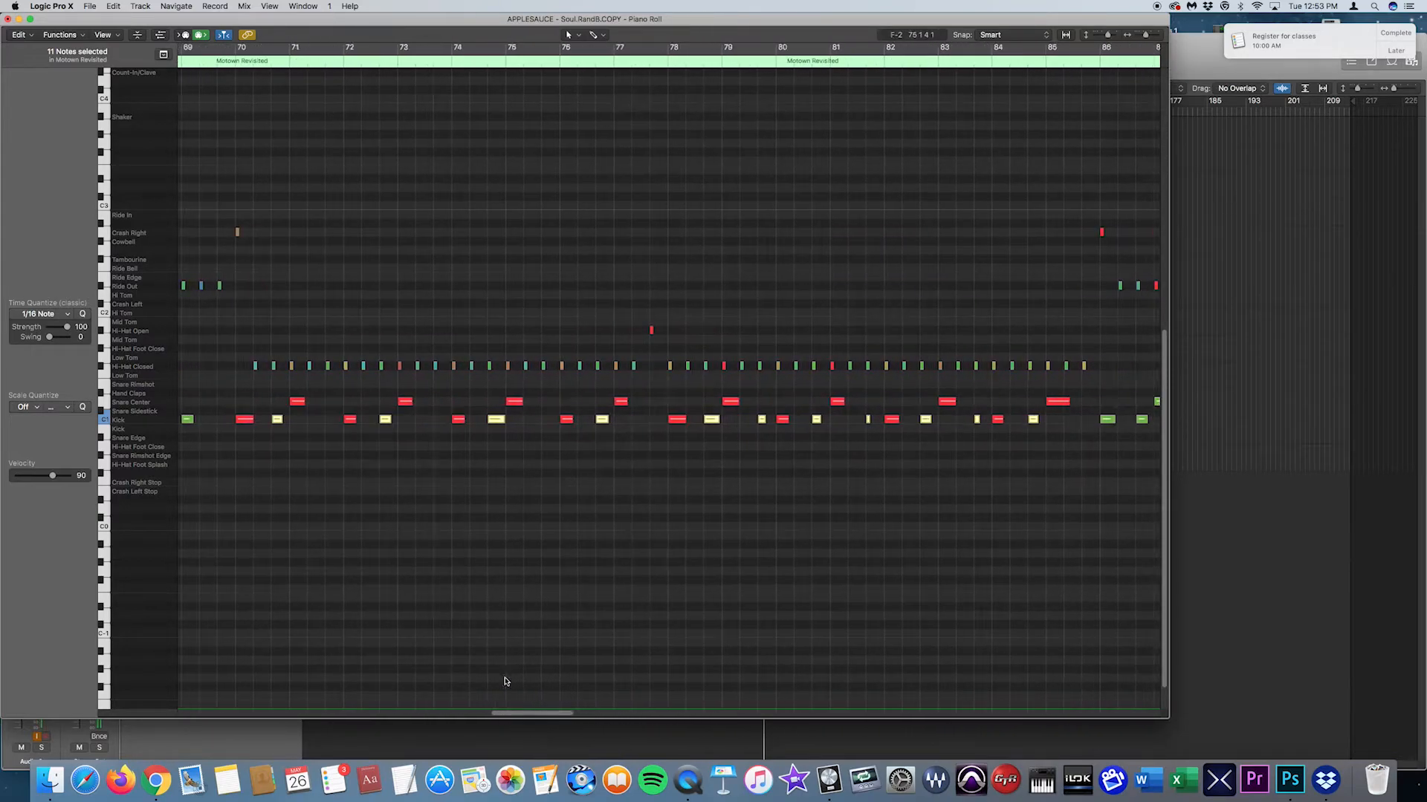
{"action": "left_click", "coordinate": [616, 492]}
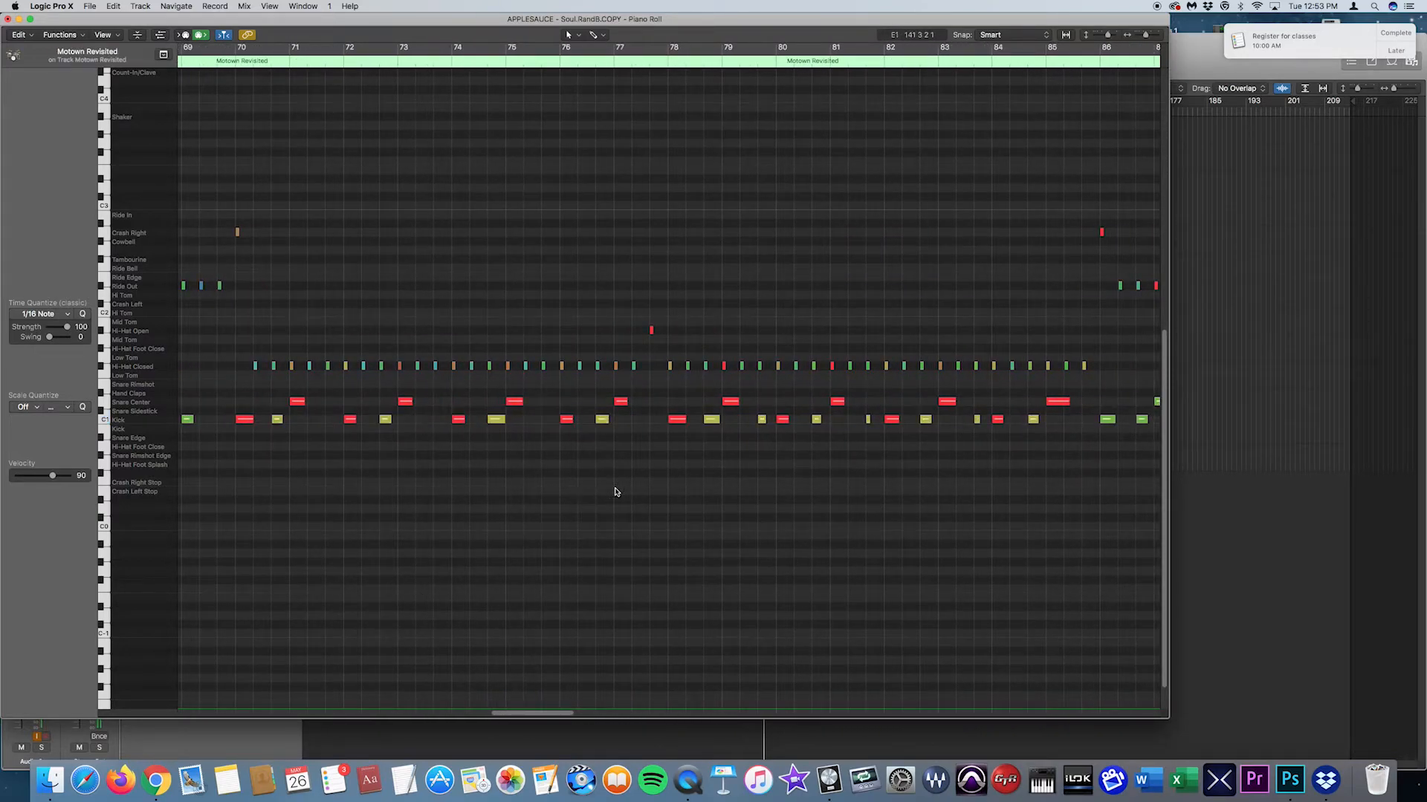
- Set the three short pickup kick notes in bars 79, 81 and 83 to velocity 80 and play from just before bar 78
{"action": "left_click", "coordinate": [868, 422]}
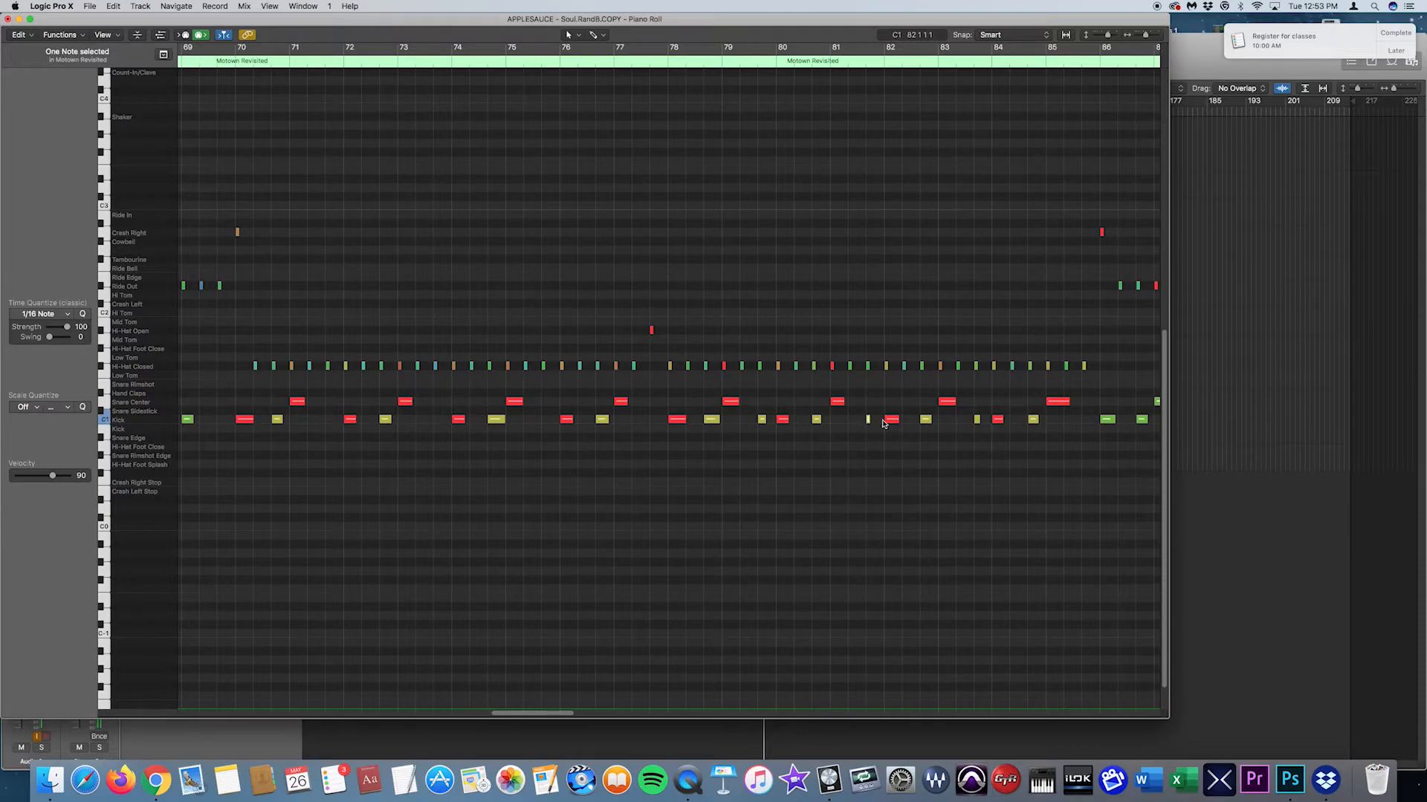
{"action": "left_click", "coordinate": [976, 421], "text": "shift"}
{"action": "left_click", "coordinate": [762, 420], "text": "shift"}
{"action": "left_click_drag", "start_coordinate": [52, 479], "coordinate": [48, 479]}
{"action": "left_click", "coordinate": [664, 58]}
{"action": "key", "text": "space"}
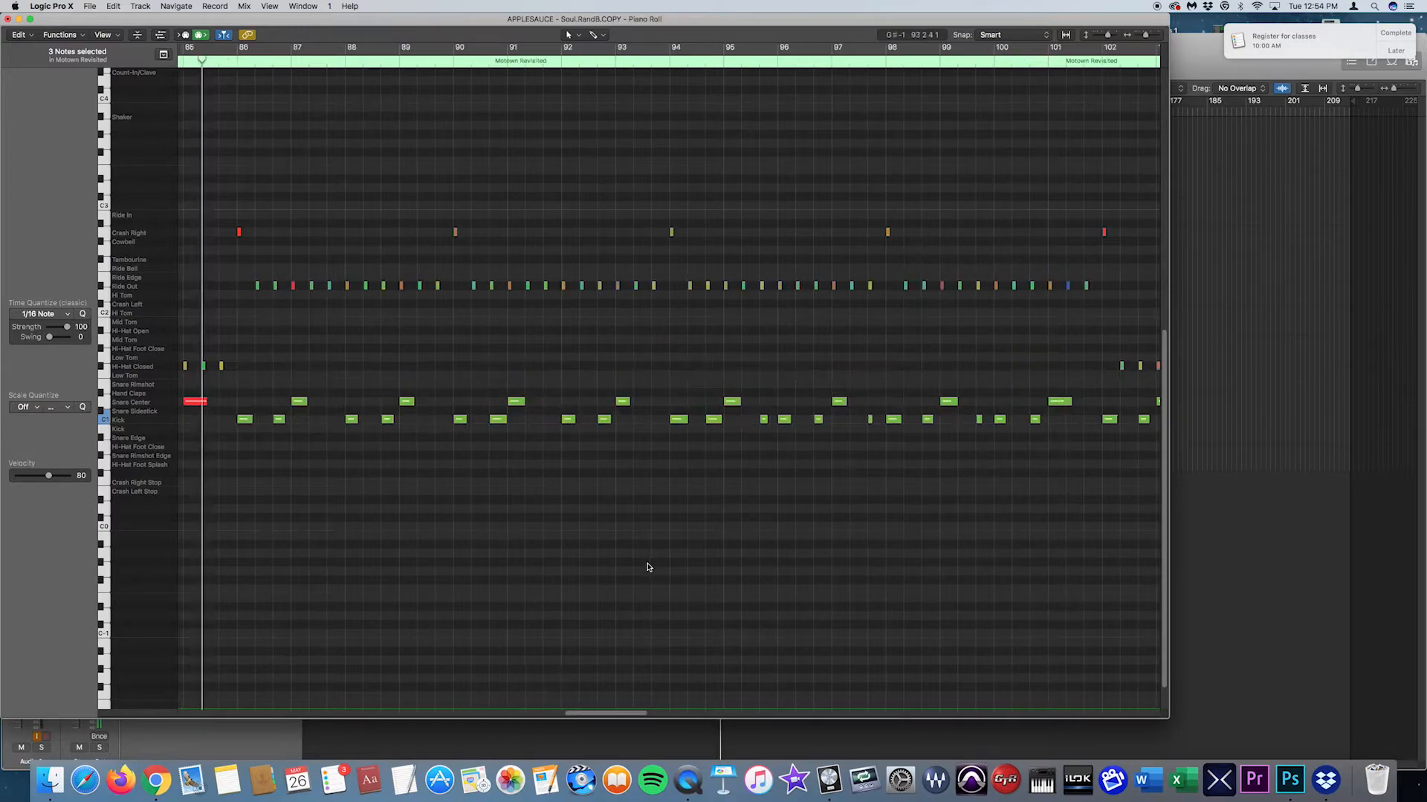
- Try giving all closed hi-hat notes in bars 70 to 77 a uniform velocity of 94 and play them back
{"action": "left_click_drag", "start_coordinate": [622, 712], "coordinate": [545, 713]}
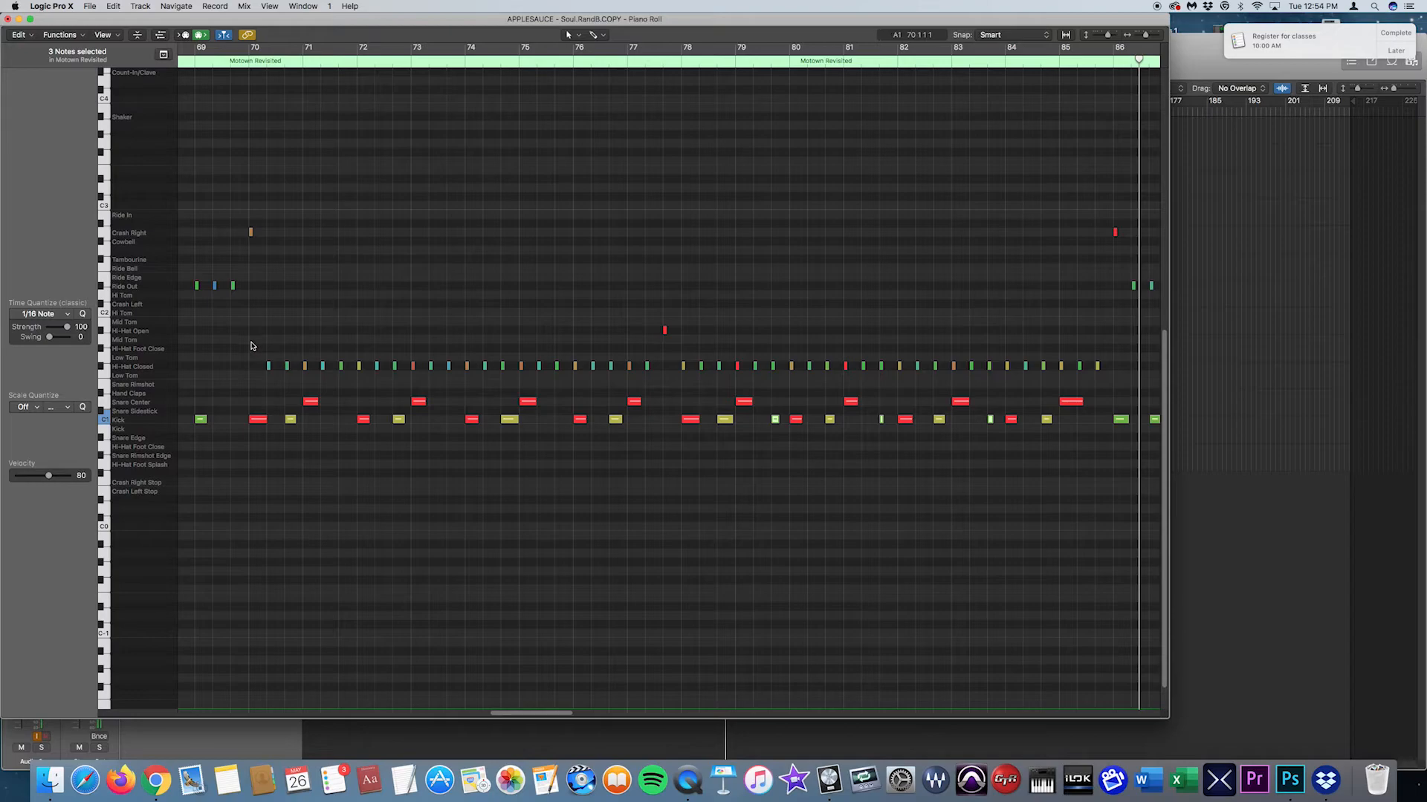
{"action": "left_click_drag", "start_coordinate": [245, 350], "coordinate": [654, 379]}
{"action": "left_click", "coordinate": [31, 476]}
{"action": "left_click_drag", "start_coordinate": [31, 476], "coordinate": [68, 483]}
{"action": "mouse_move", "coordinate": [30, 477]}
{"action": "left_mouse_down"}
{"action": "mouse_move", "coordinate": [93, 480]}
{"action": "mouse_move", "coordinate": [53, 481]}
{"action": "left_mouse_up"}
{"action": "left_click", "coordinate": [264, 64]}
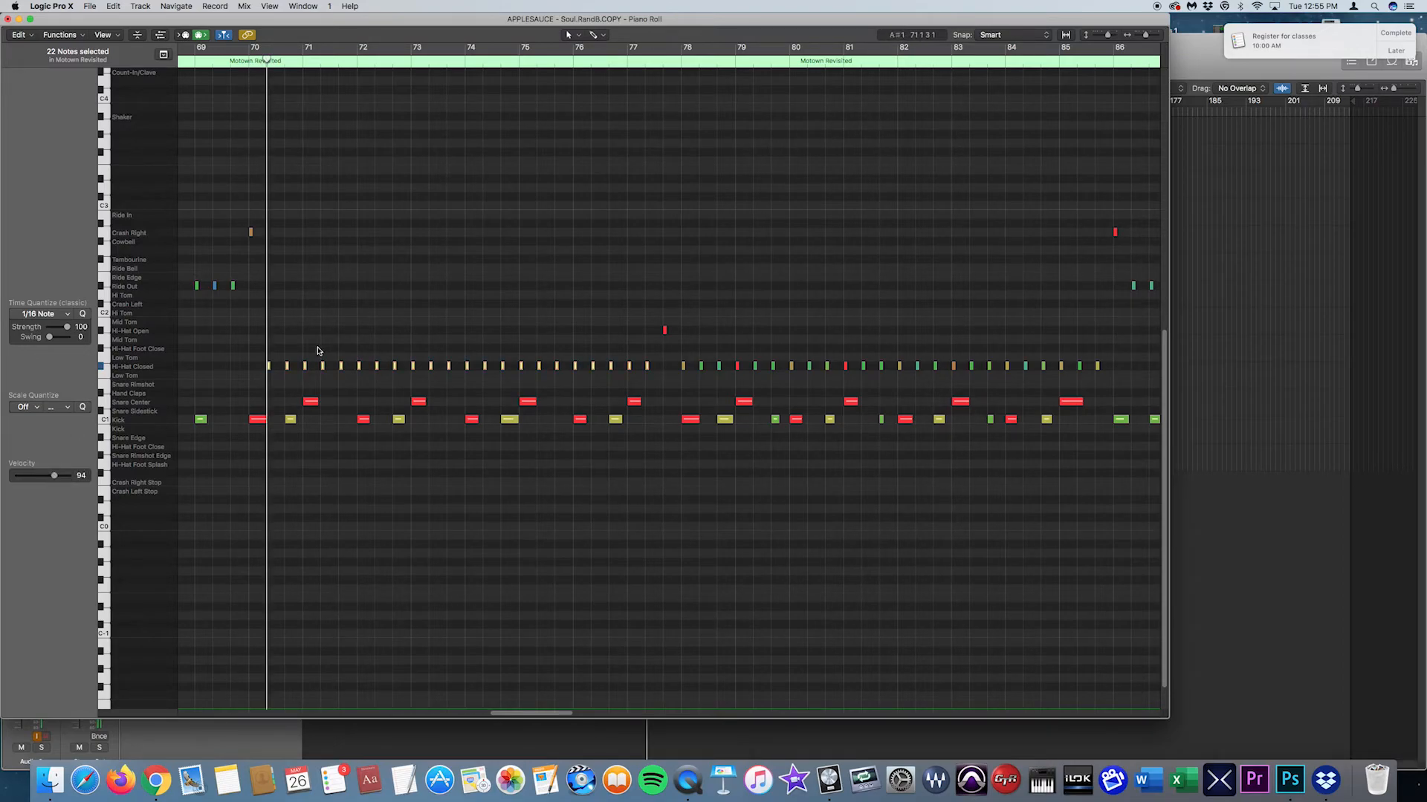
{"action": "key", "text": "space"}
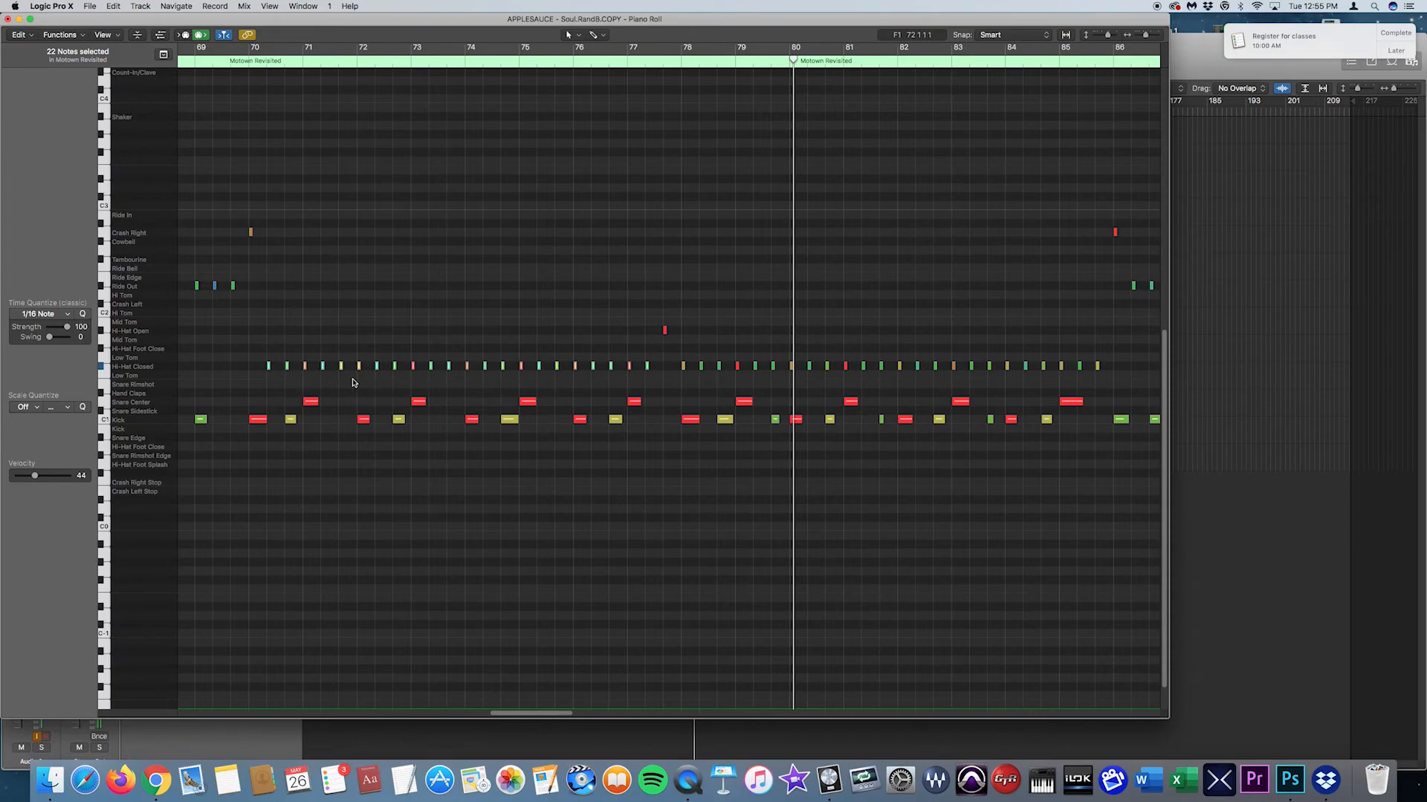
- Try raising the selected closed hi-hat velocities together, and lower the velocity of the single closed hi-hat note at bar 73
{"action": "left_click_drag", "start_coordinate": [33, 478], "coordinate": [53, 483]}
{"action": "mouse_move", "coordinate": [413, 369]}
{"action": "left_click", "coordinate": [322, 487]}
{"action": "left_click", "coordinate": [413, 367]}
{"action": "left_click_drag", "start_coordinate": [67, 476], "coordinate": [62, 476]}
- Reselect the closed hi-hat notes in bars 70 to 77, raise their velocity to a setting of 54, and play them back
{"action": "left_click_drag", "start_coordinate": [248, 353], "coordinate": [653, 376]}
{"action": "left_click_drag", "start_coordinate": [34, 478], "coordinate": [72, 484]}
{"action": "left_click", "coordinate": [266, 54]}
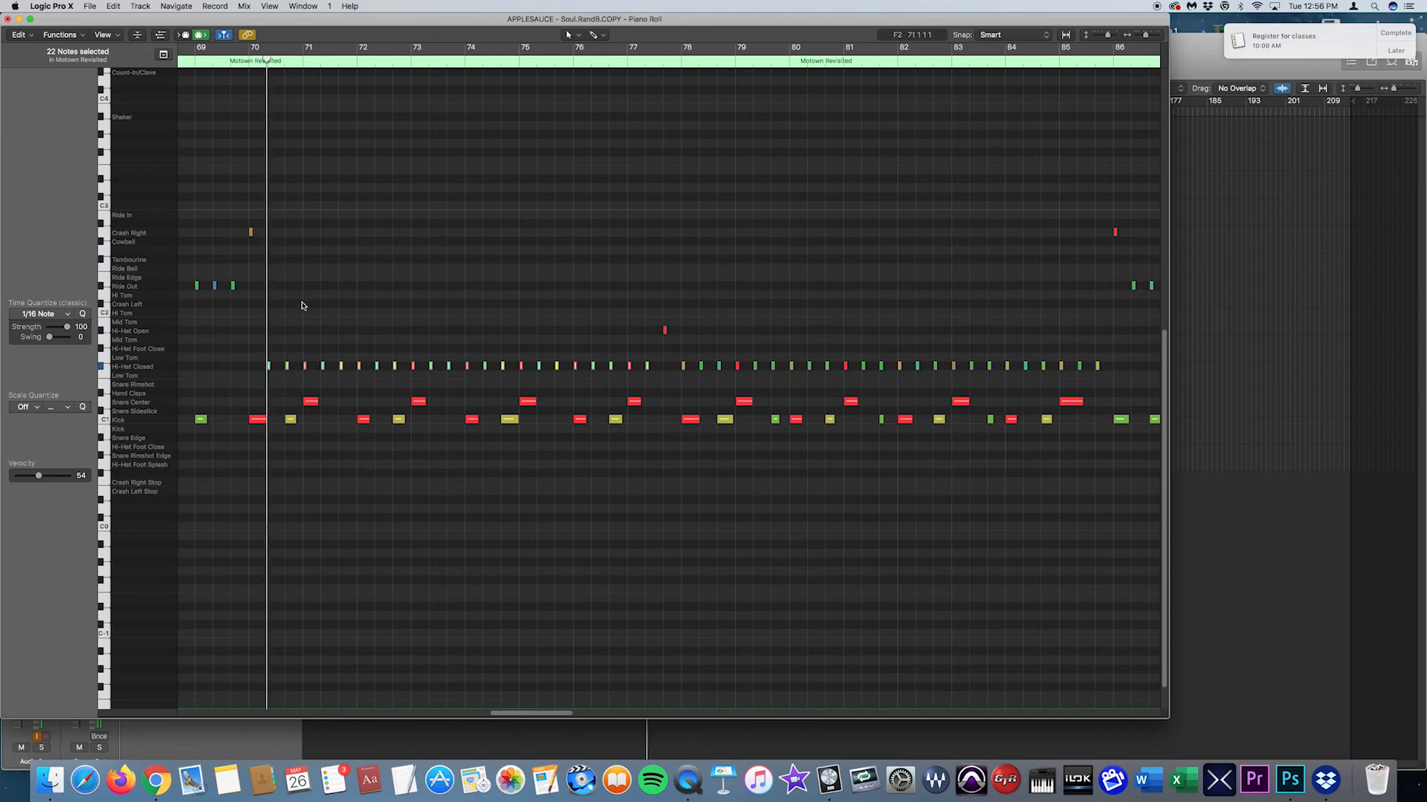
{"action": "key", "text": "space"}
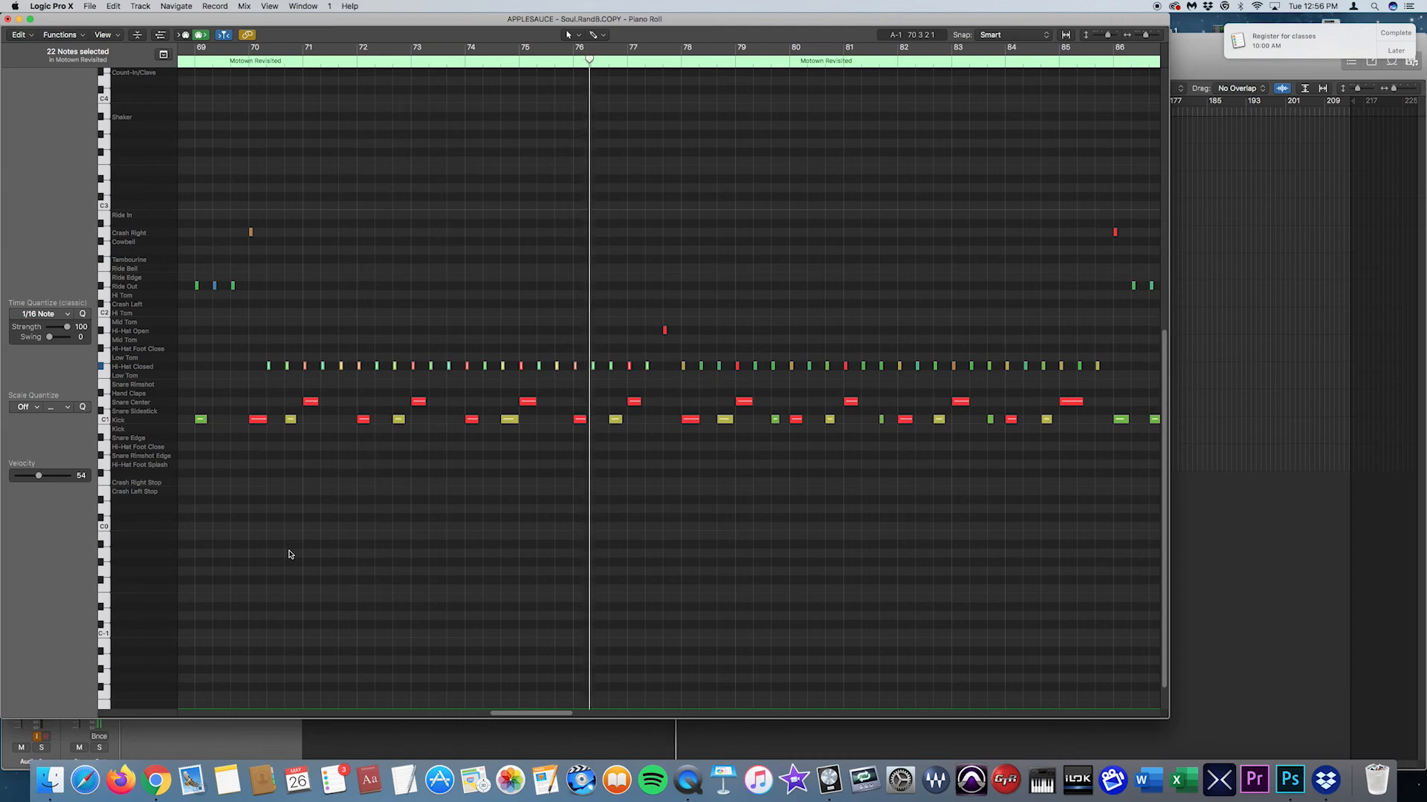
{"action": "key", "text": "space"}
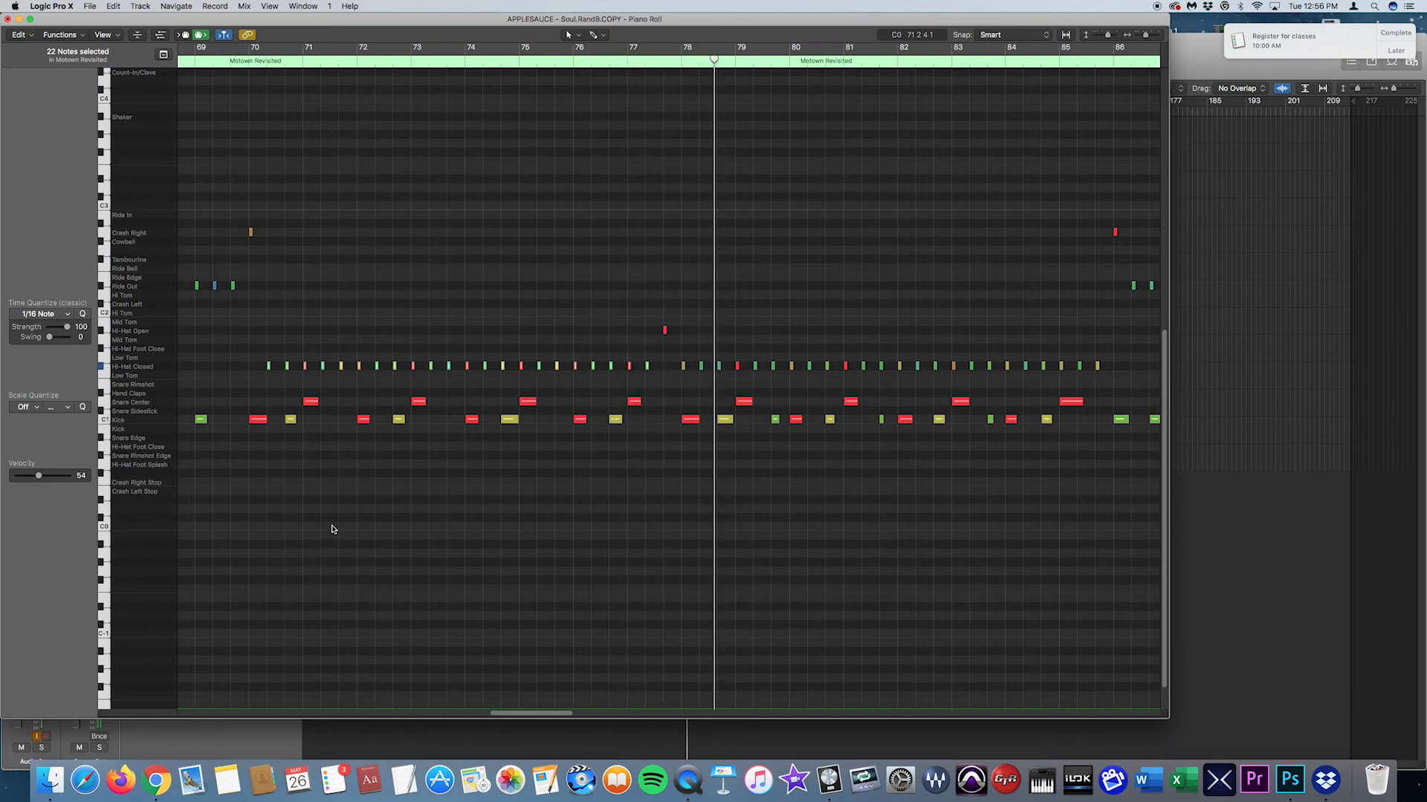